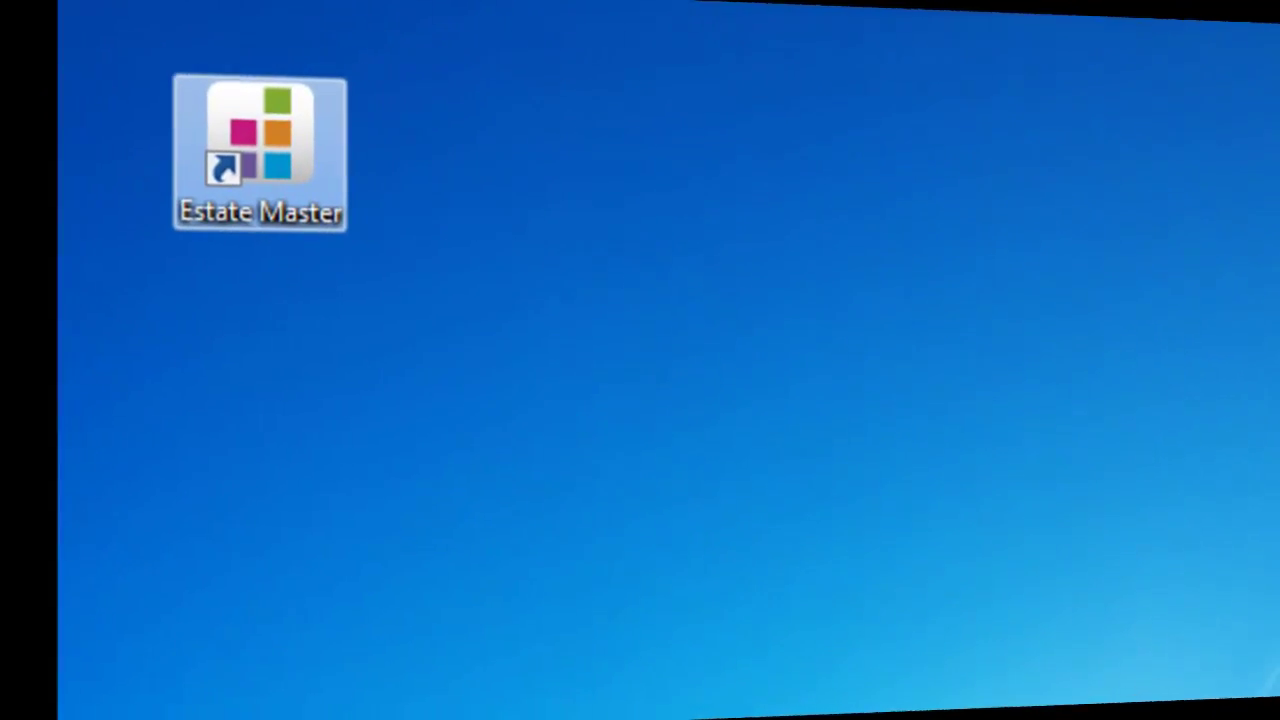
Launch Estate Master, open the database connection configuration and start downloading and installing SQL Server Express, accepting another instance.
double_click(197, 163)
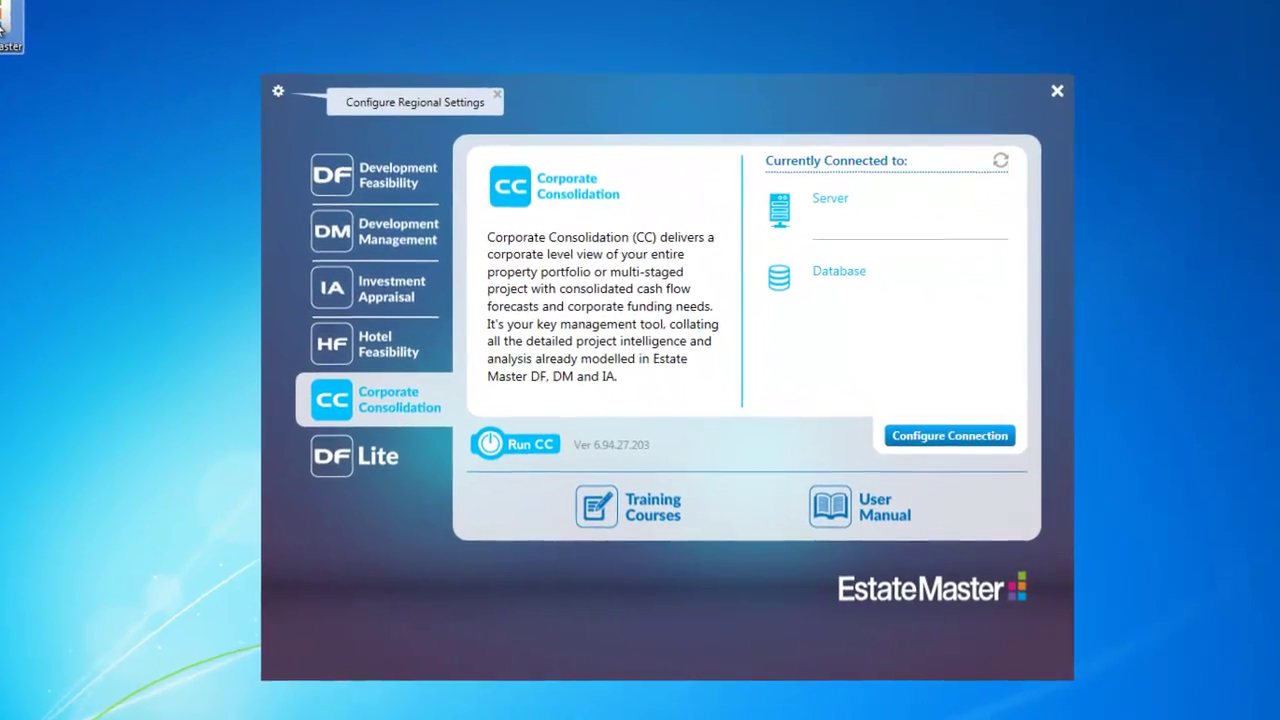
left_click(962, 430)
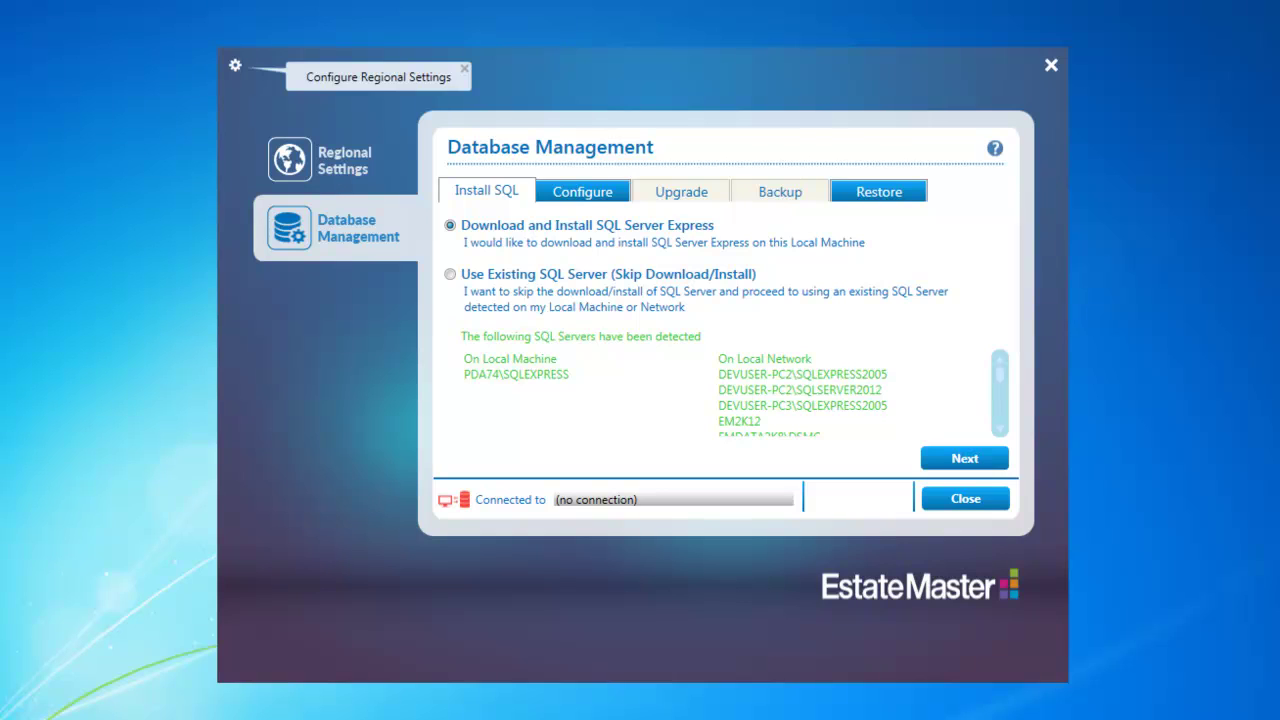
left_click(971, 457)
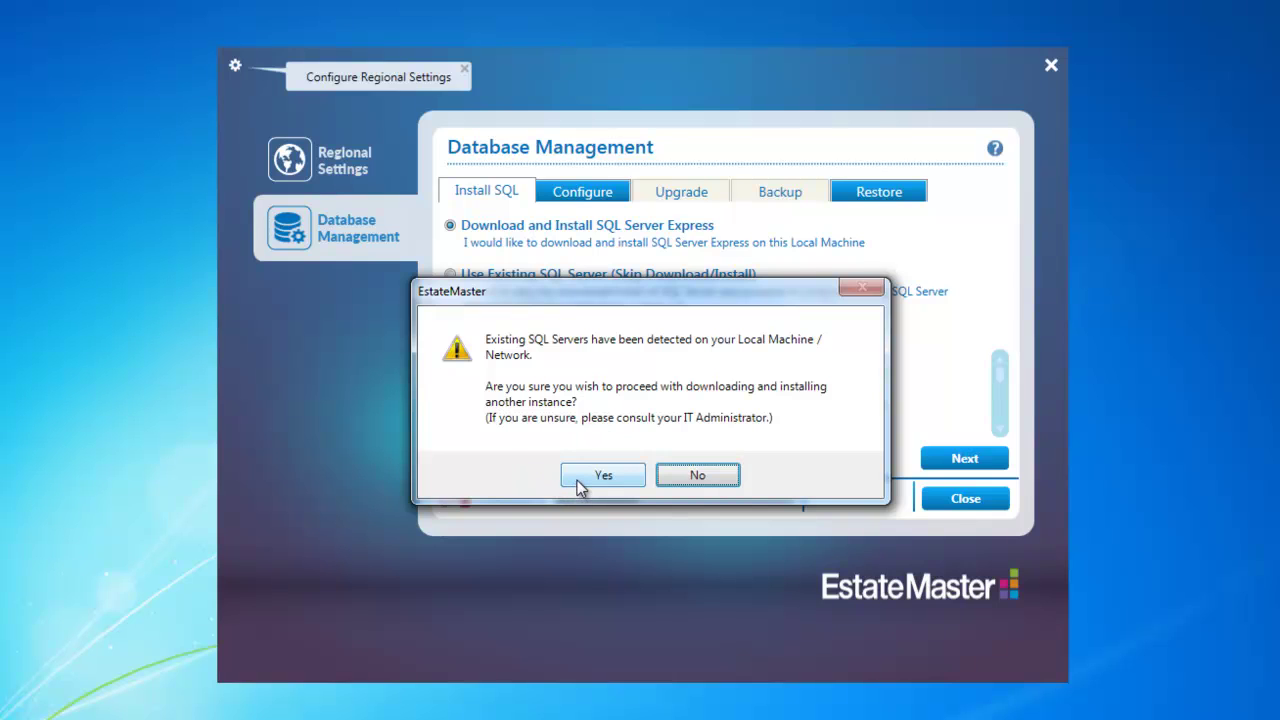
left_click(581, 480)
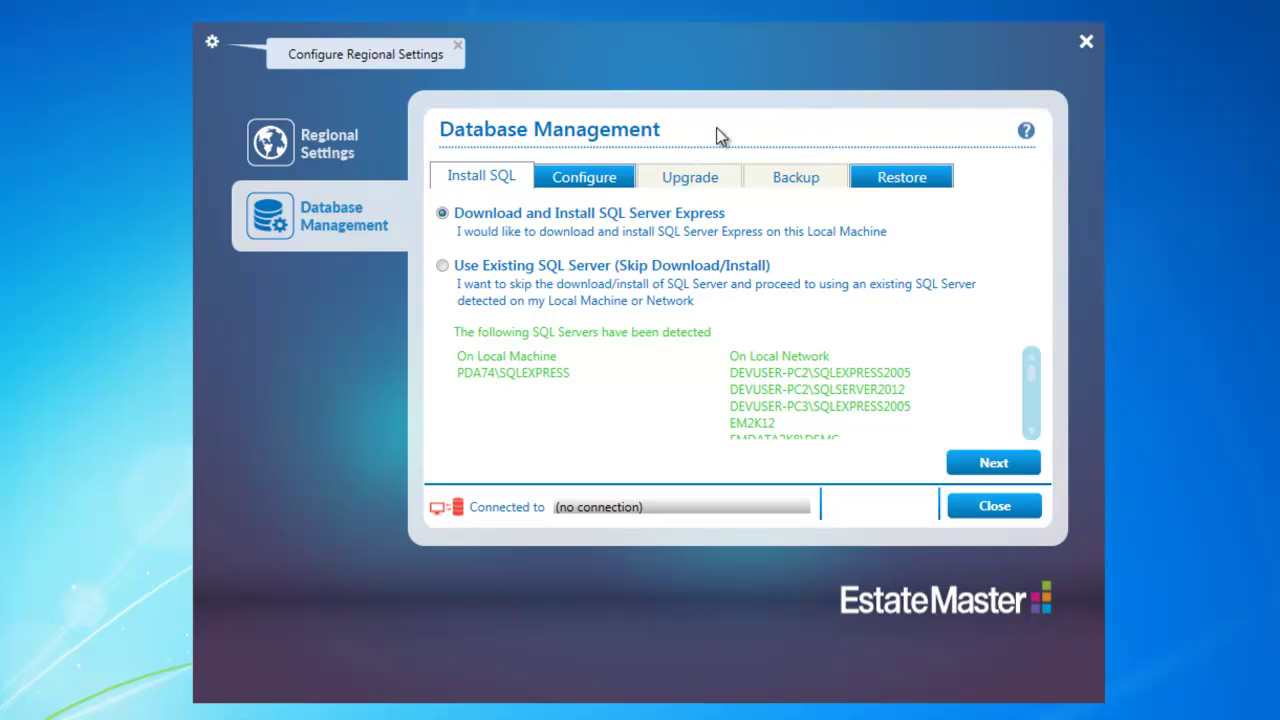
Set up a new database on the server .\sqlexpress with Windows Authentication and test the connection.
left_click(581, 189)
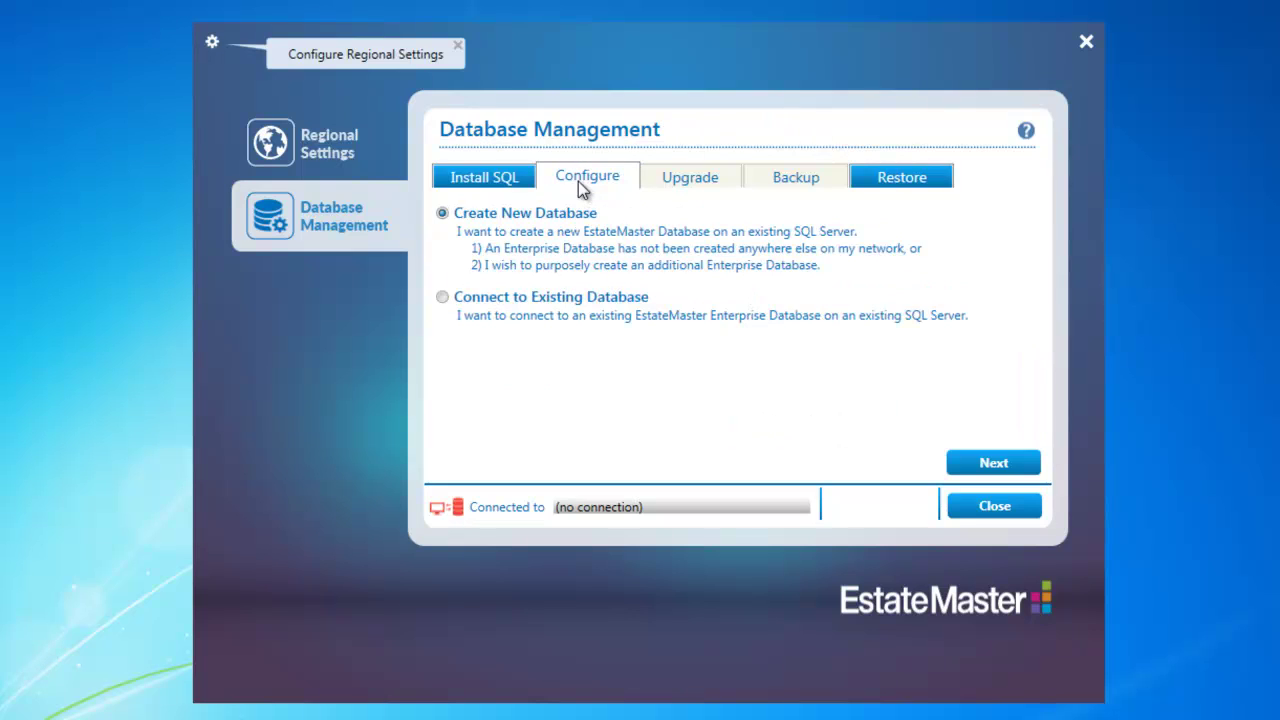
left_click(1000, 466)
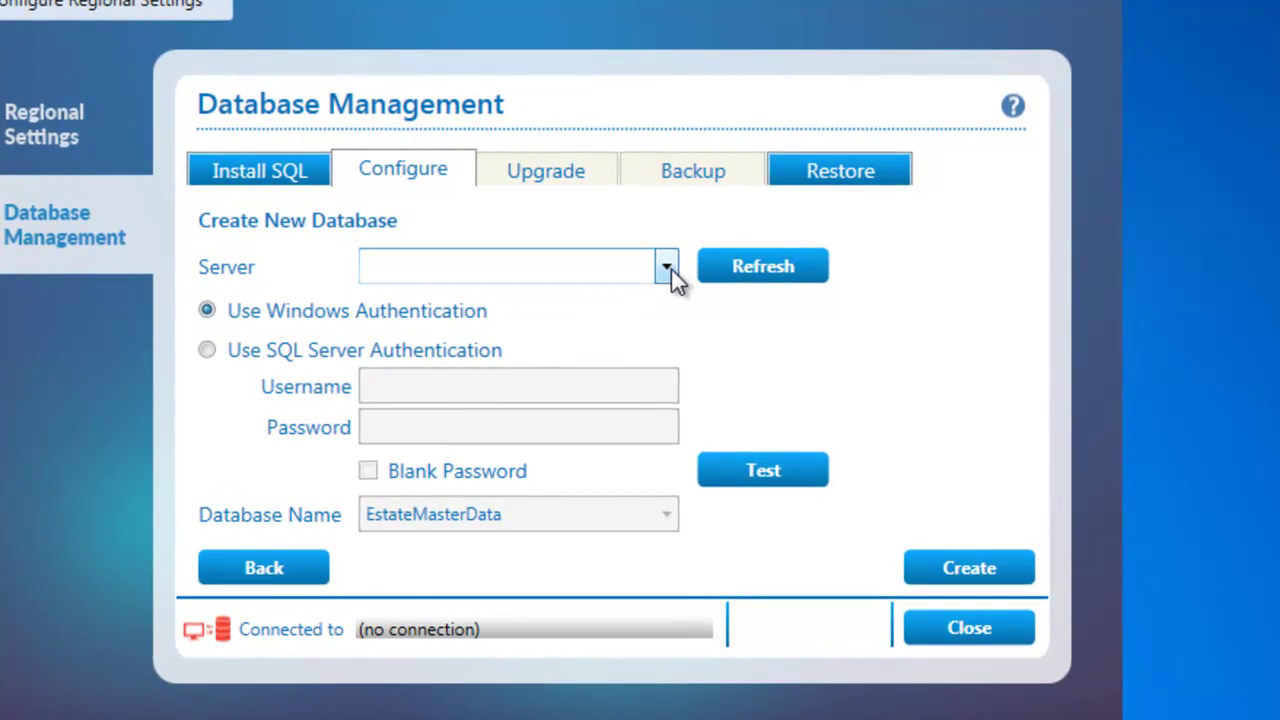
left_click(671, 269)
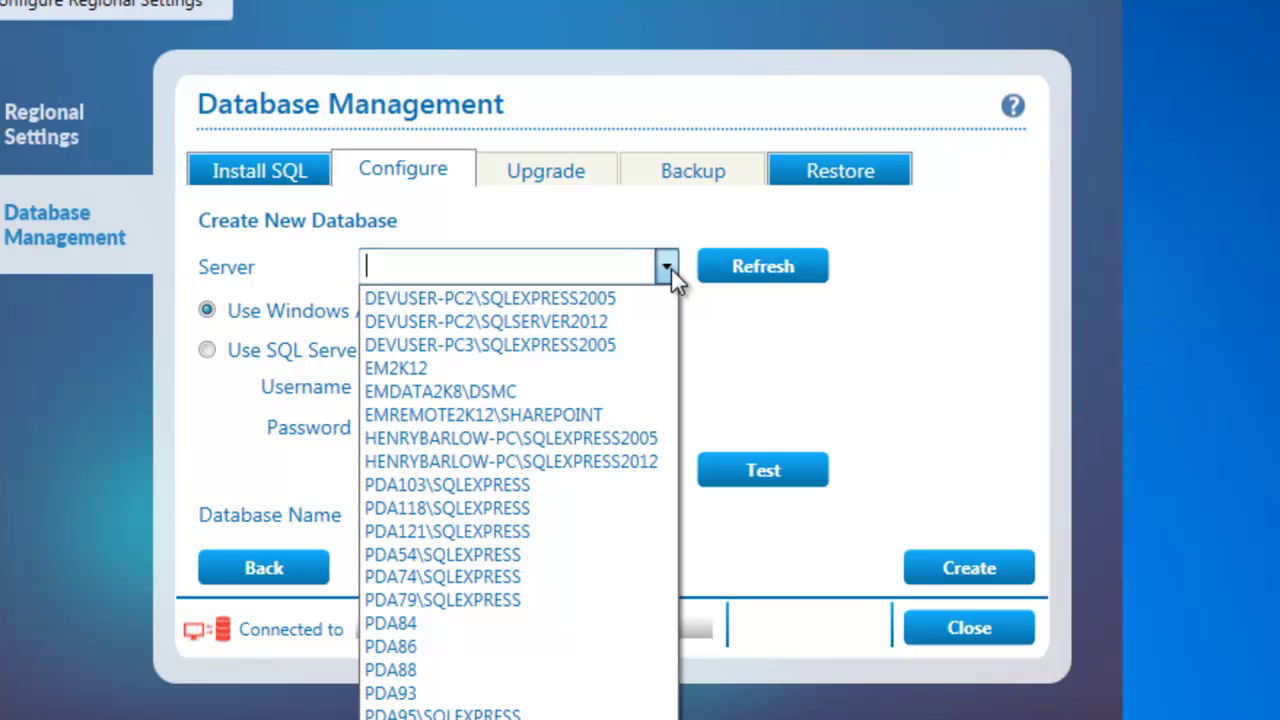
left_click(671, 269)
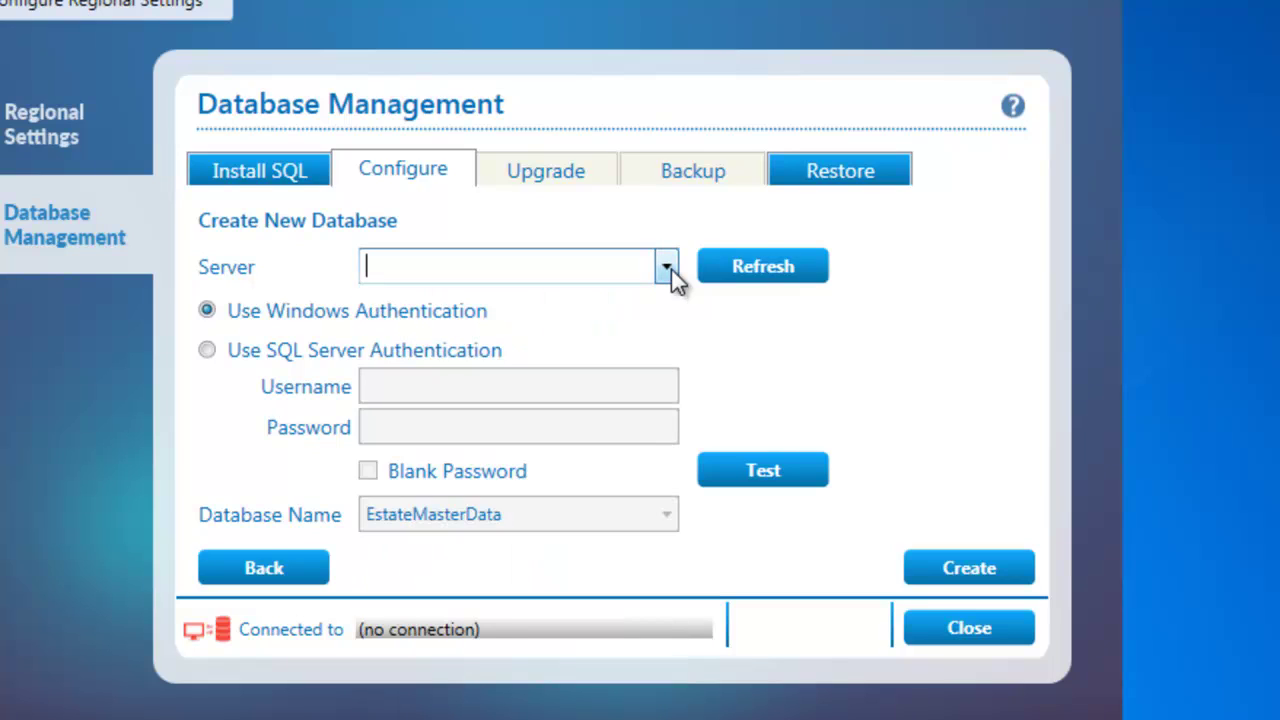
type(".\\sqlexpress")
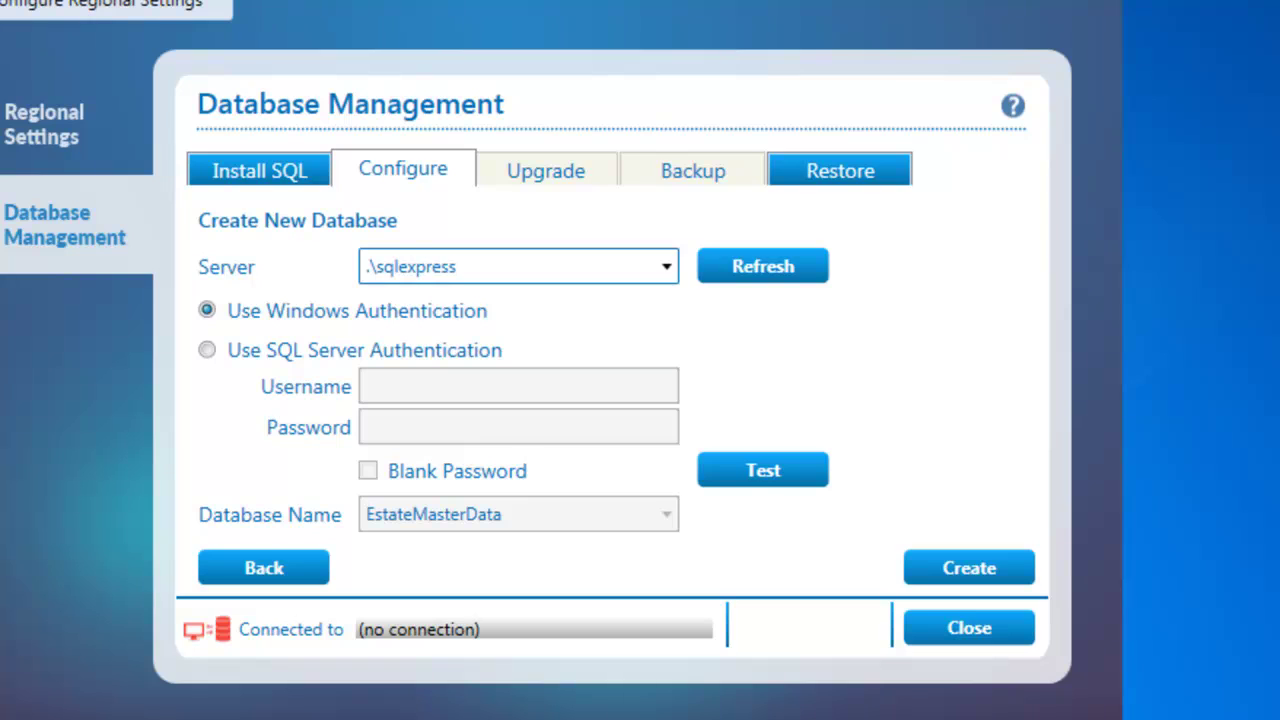
left_click(753, 473)
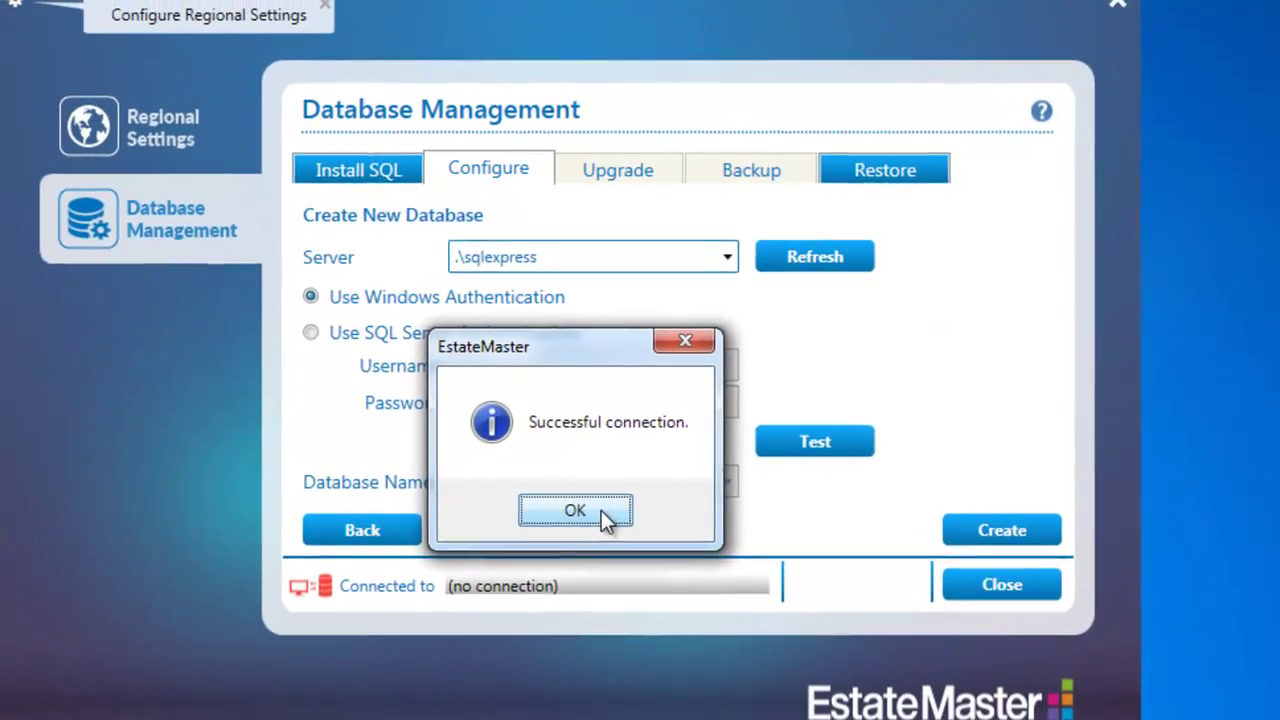
left_click(601, 512)
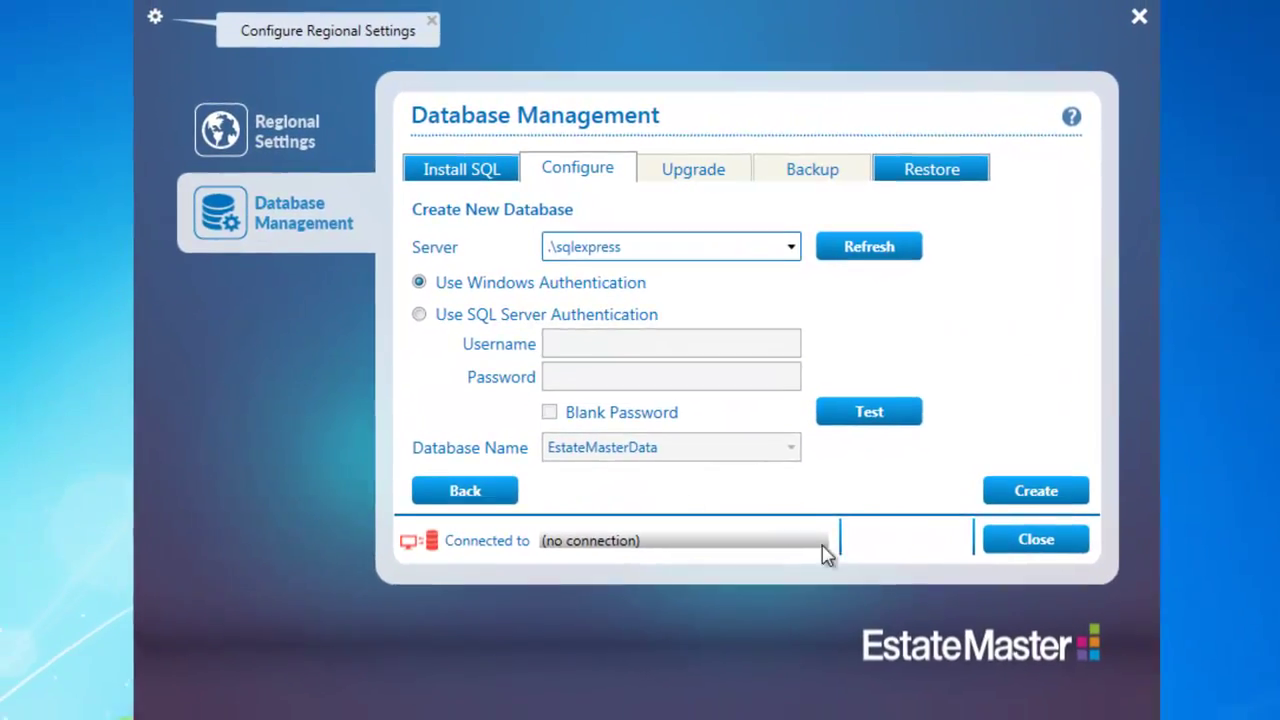
Create the EstateMasterData database, dismiss the task status and close Database Management.
left_click(1055, 468)
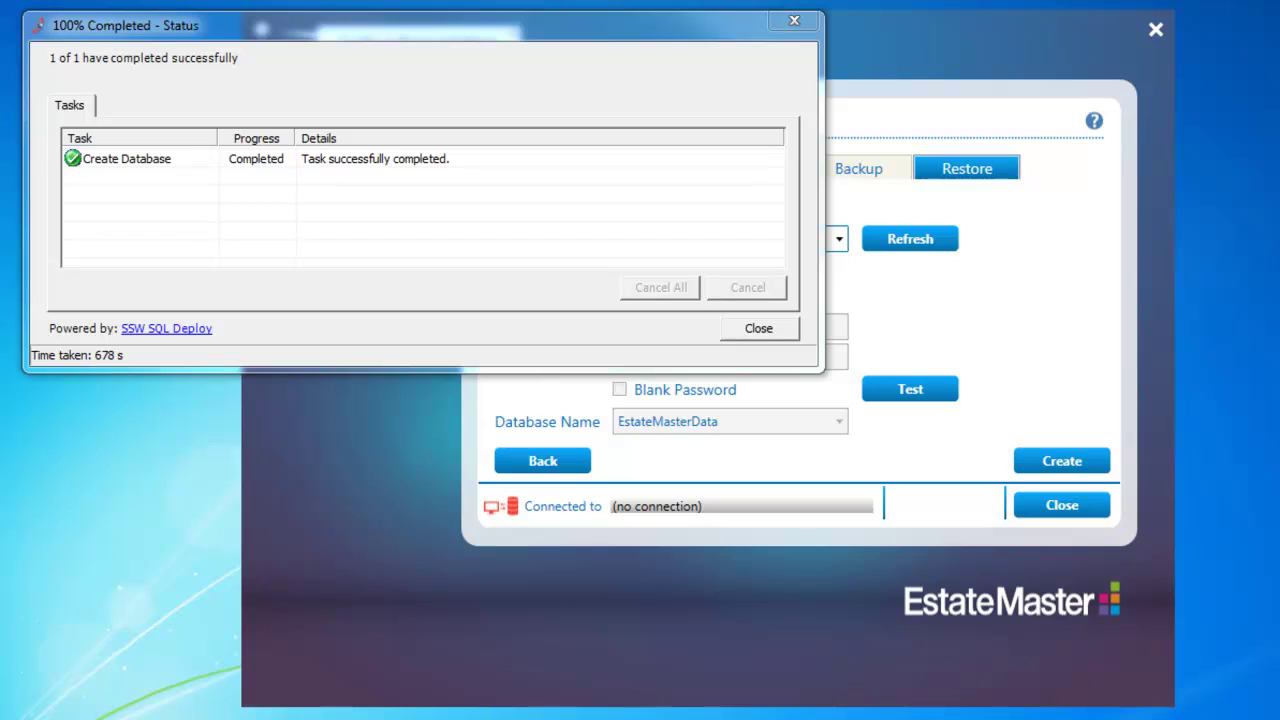
left_click(759, 329)
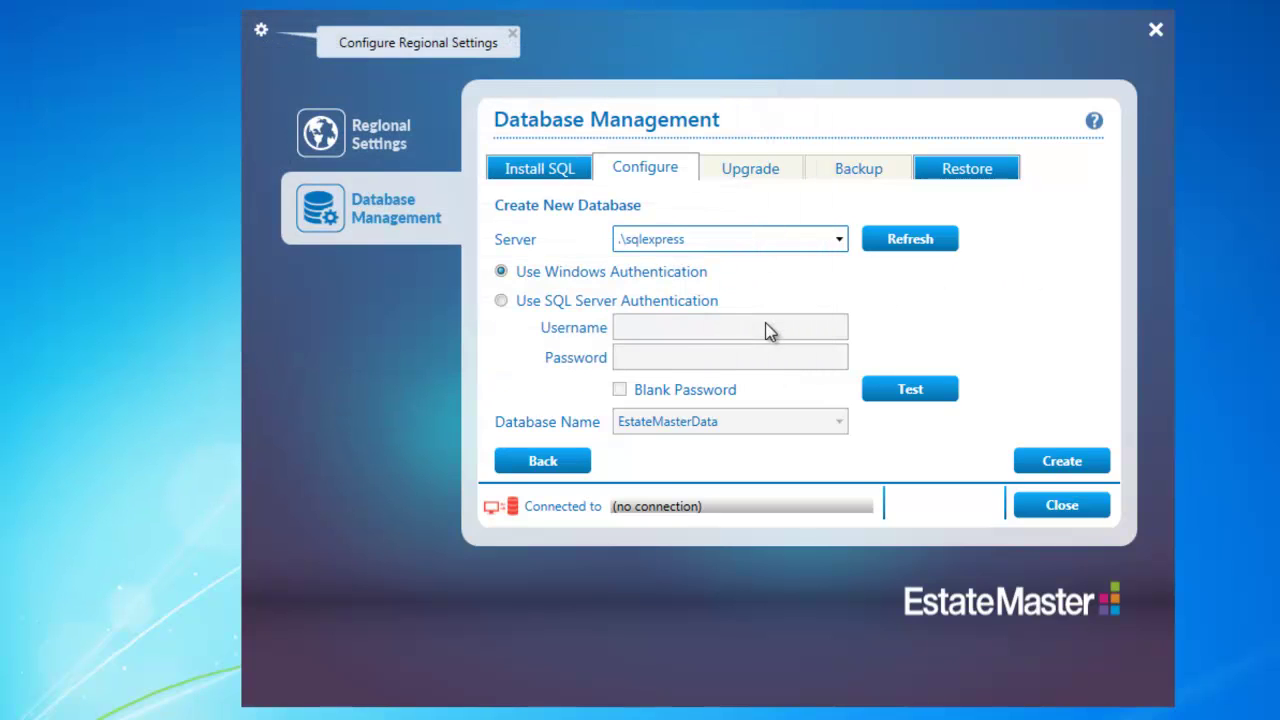
left_click(546, 465)
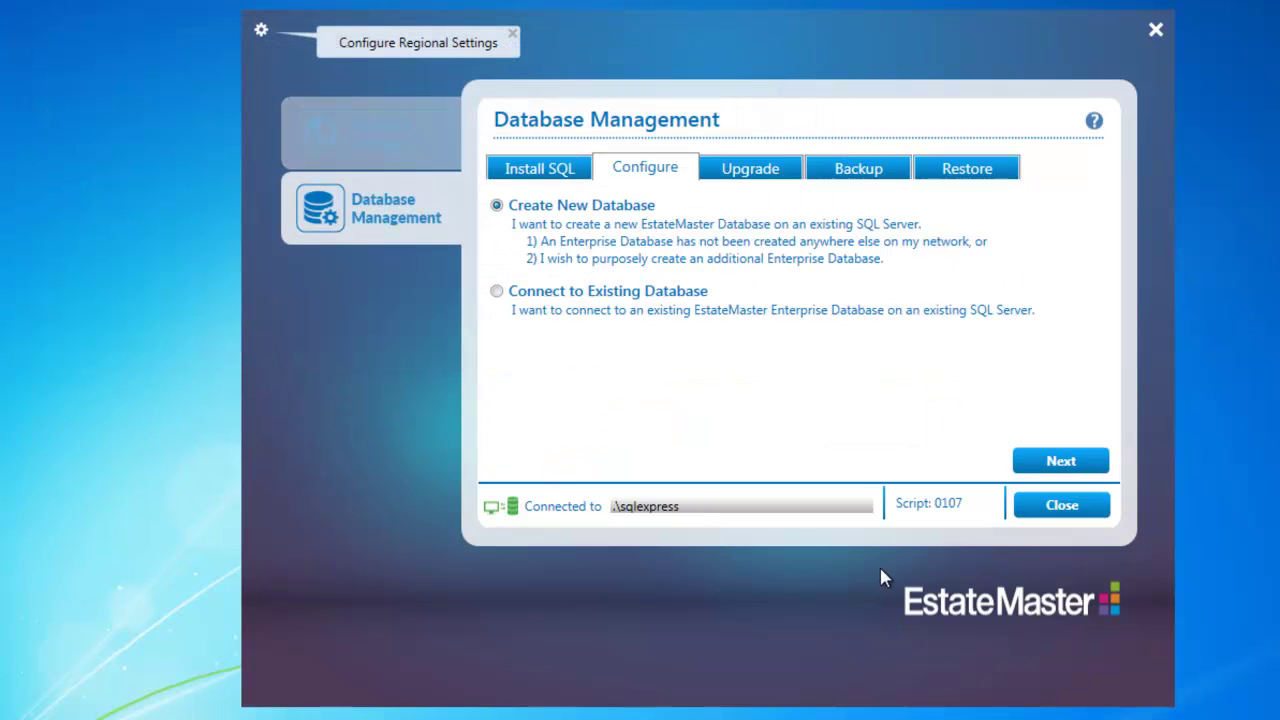
left_click(1041, 507)
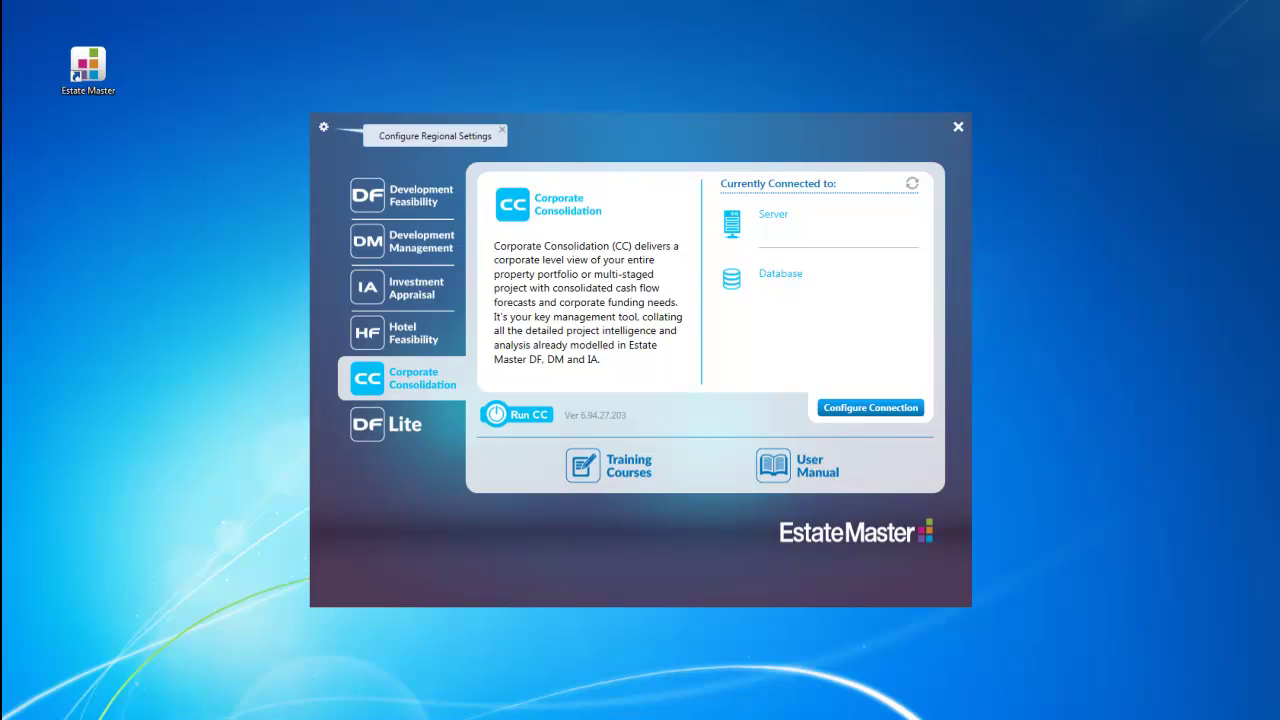
Reopen the connection configuration and choose to connect to an existing database.
left_click(879, 414)
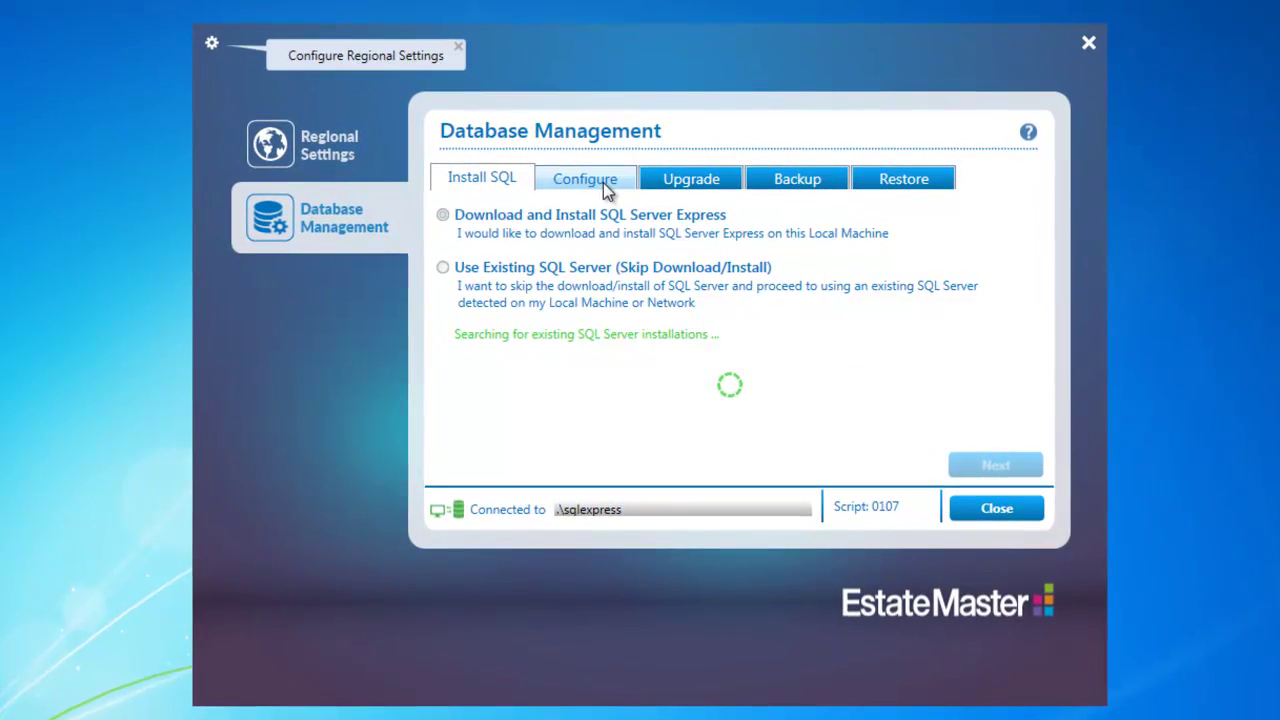
left_click(604, 189)
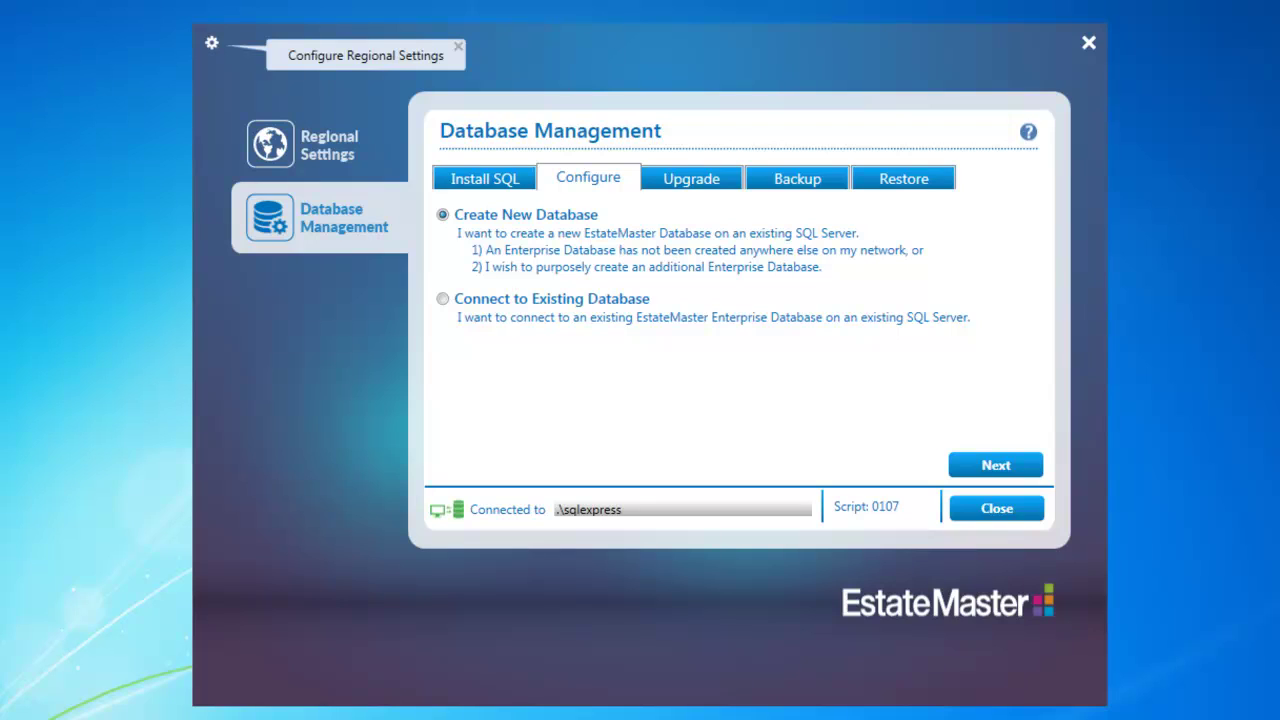
left_click(442, 300)
left_click(986, 466)
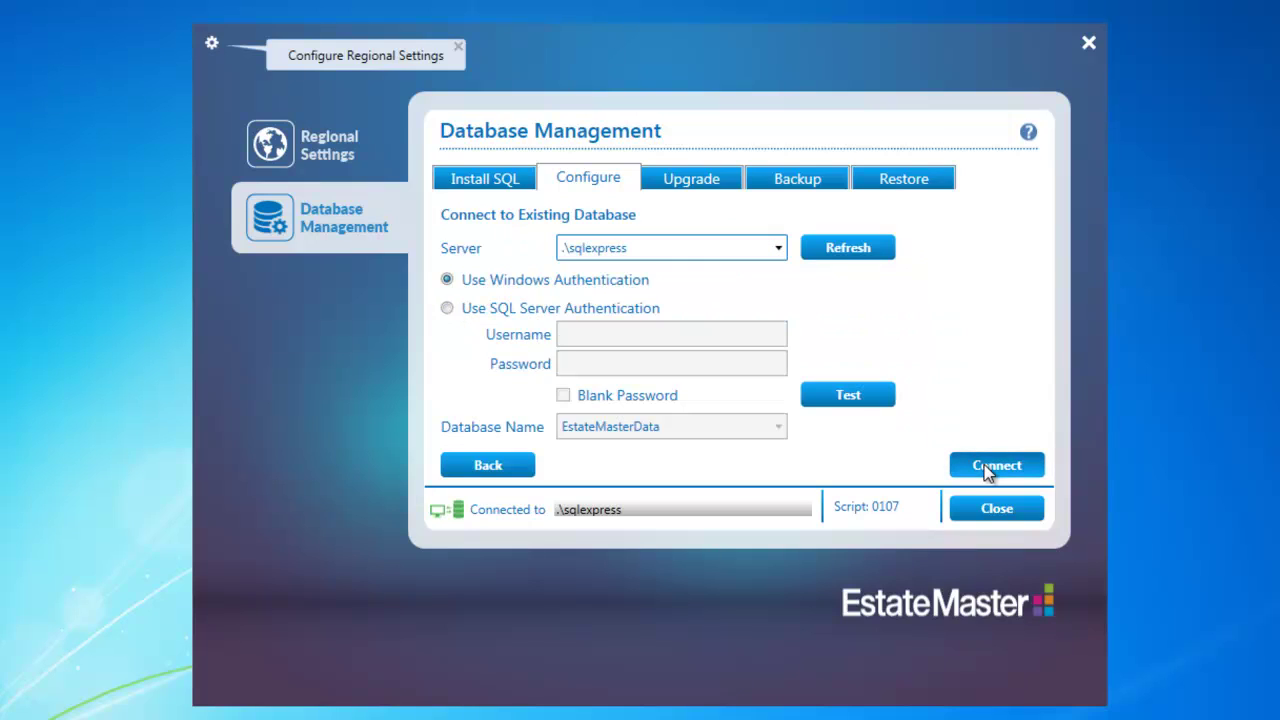
Set the existing database's server to PDA74\SQLEXPRESS and test the connection.
left_click(778, 249)
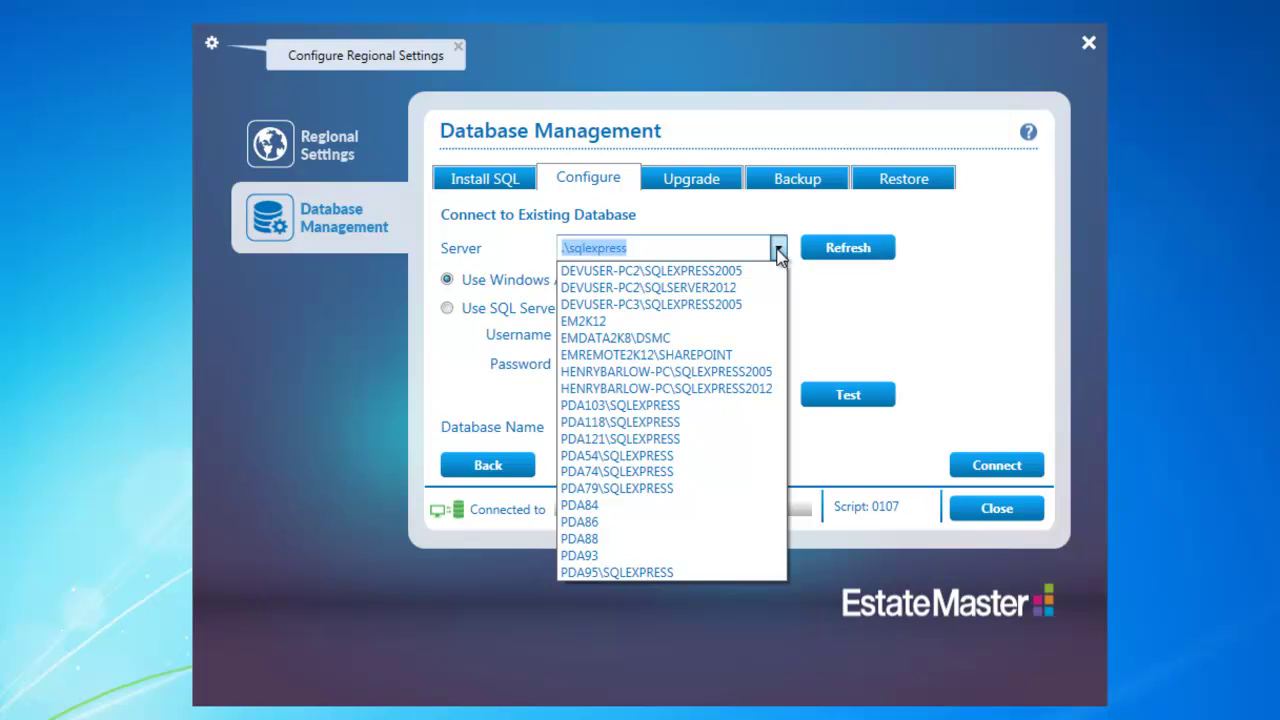
type("PDA")
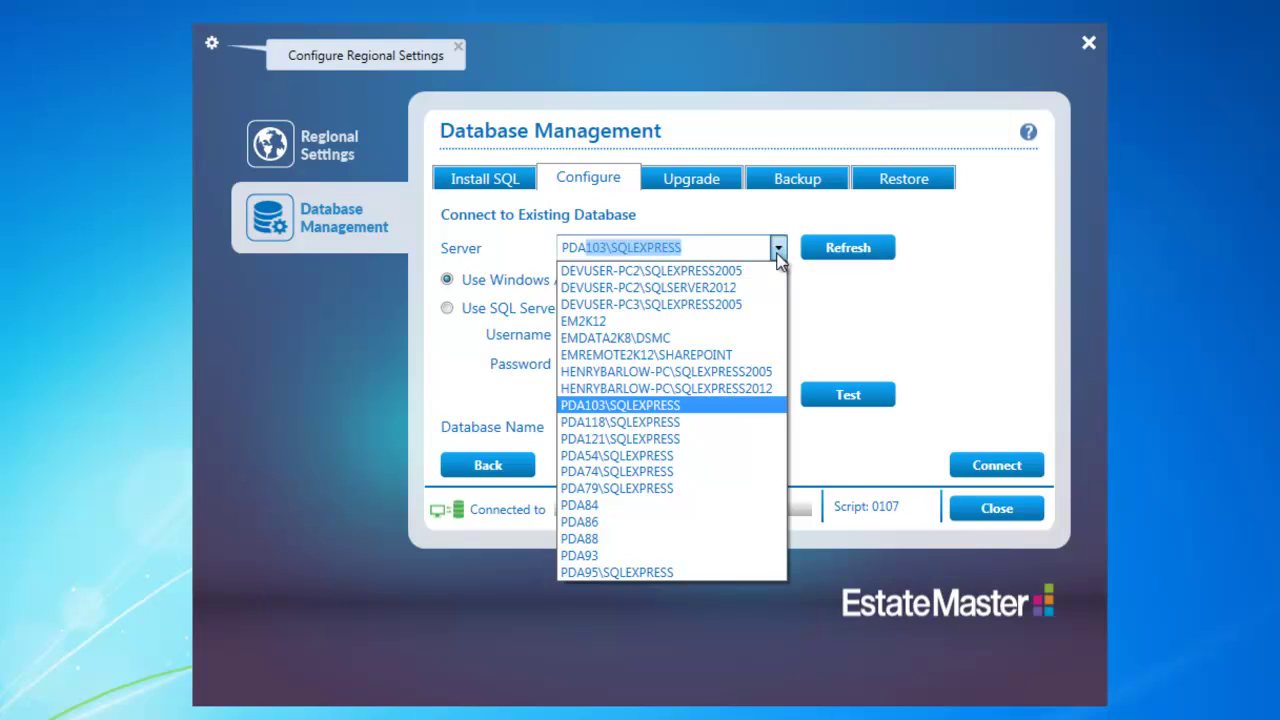
type("74")
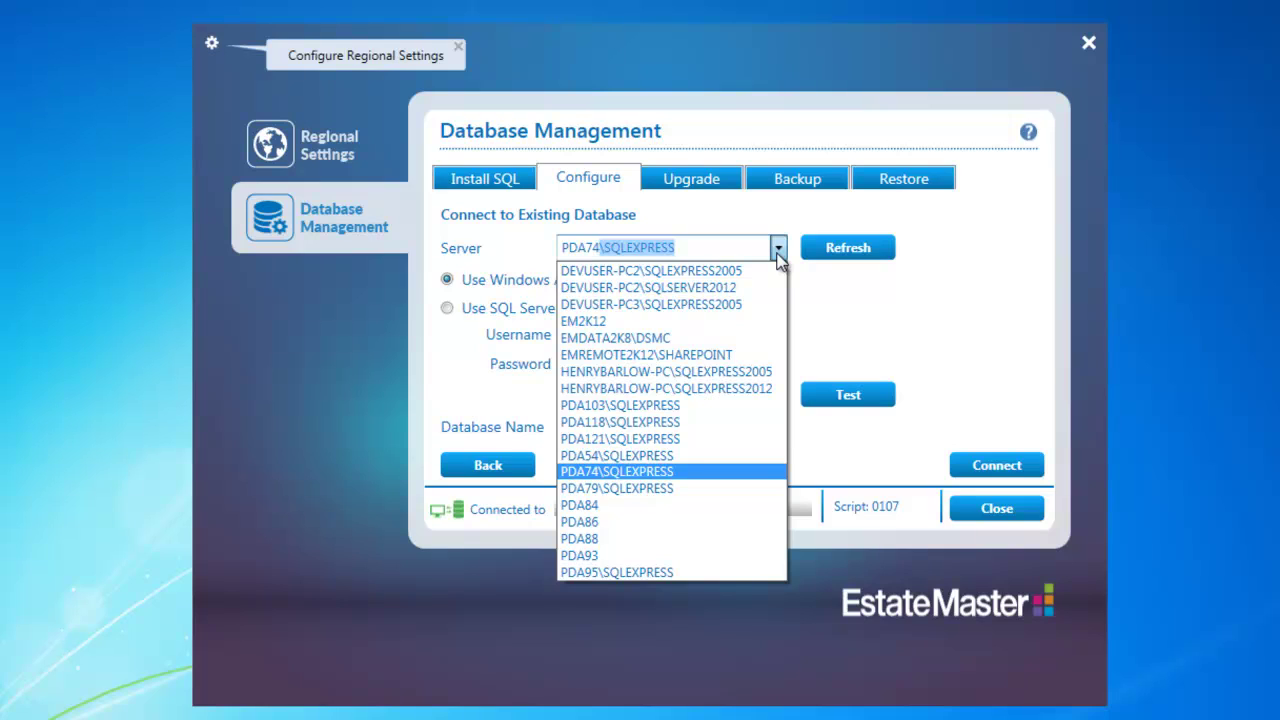
type("\\SQLEXPRES")
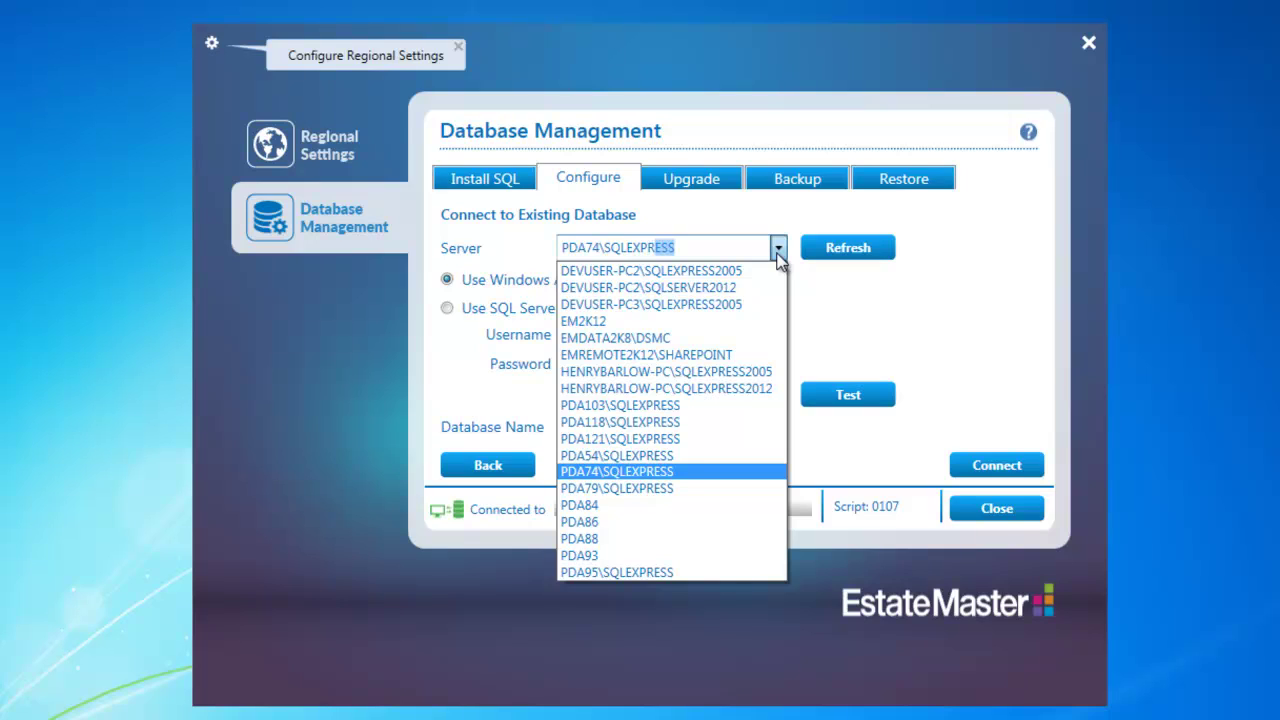
type("S")
left_click(664, 472)
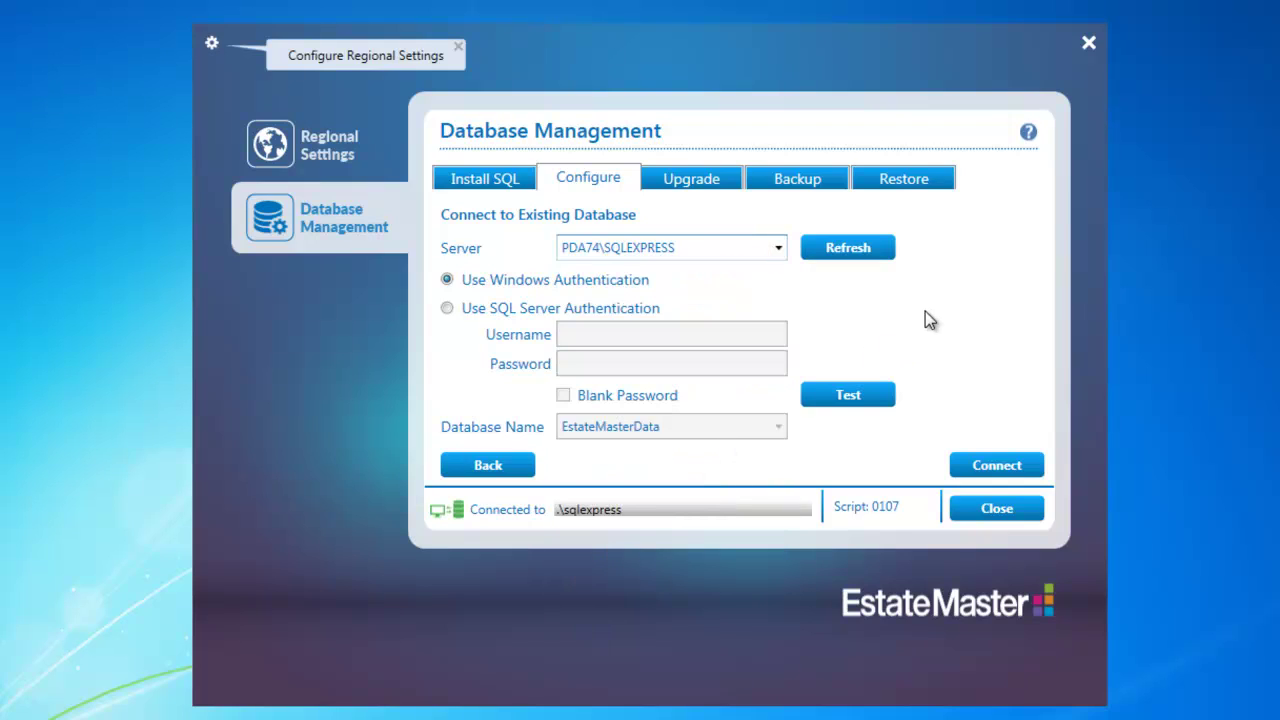
left_click(851, 401)
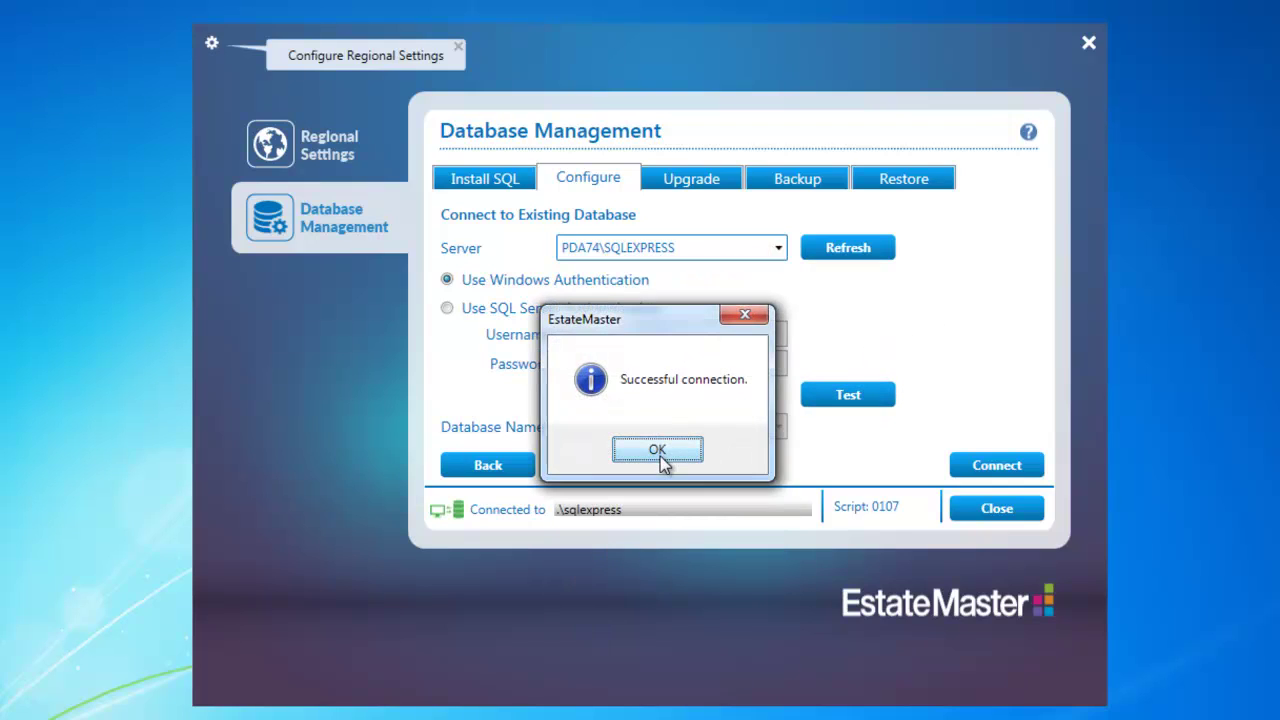
left_click(660, 456)
Connect to the database on the chosen server, close Database Management and run Corporate Consolidation.
left_click(1012, 465)
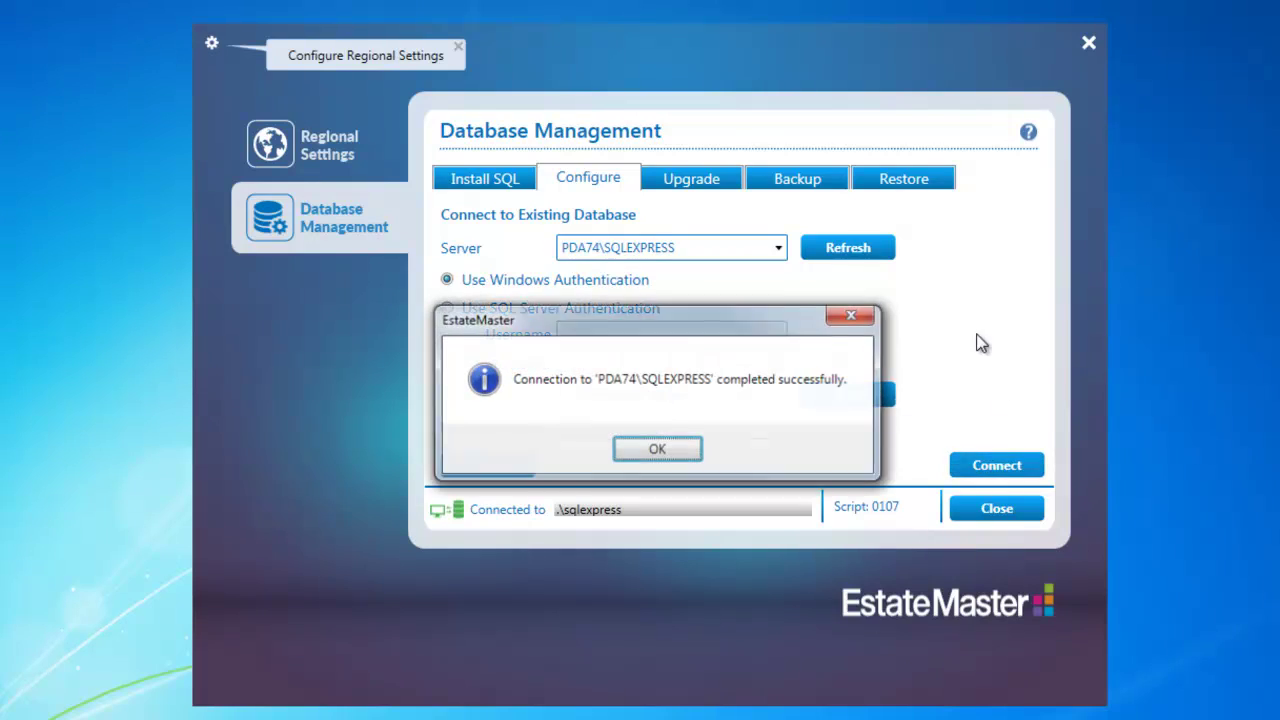
left_click(660, 452)
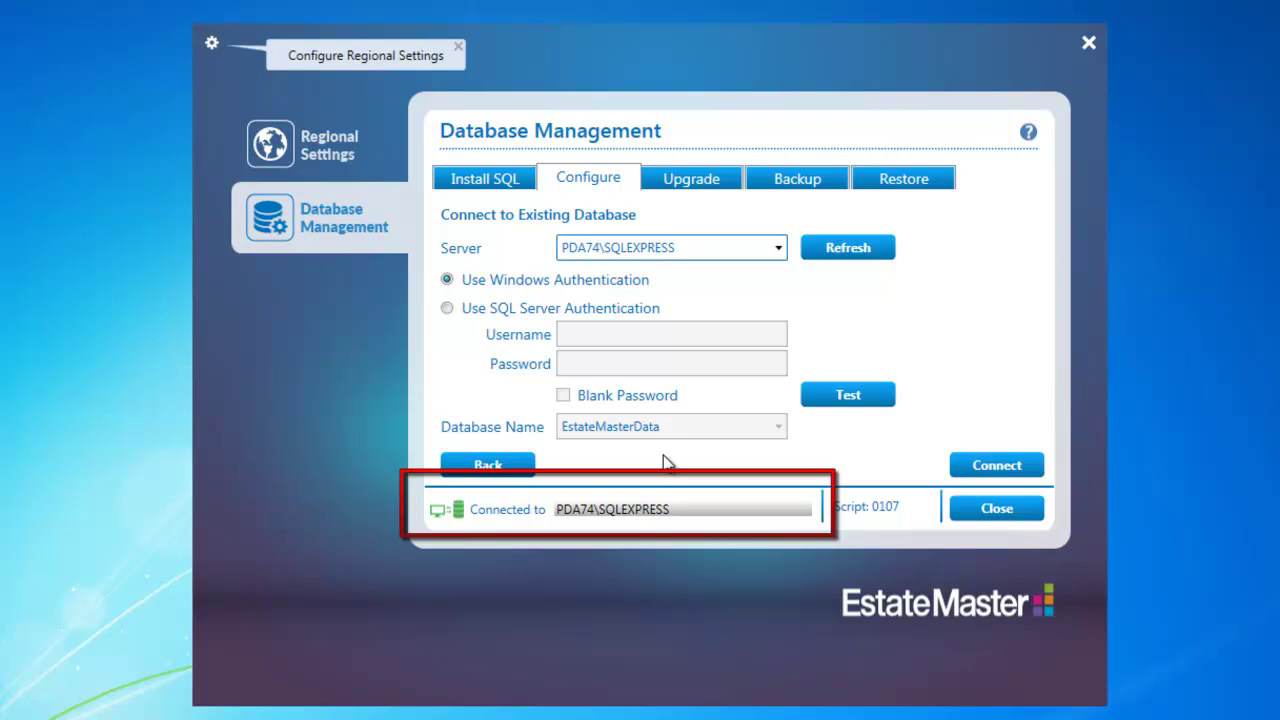
left_click(994, 510)
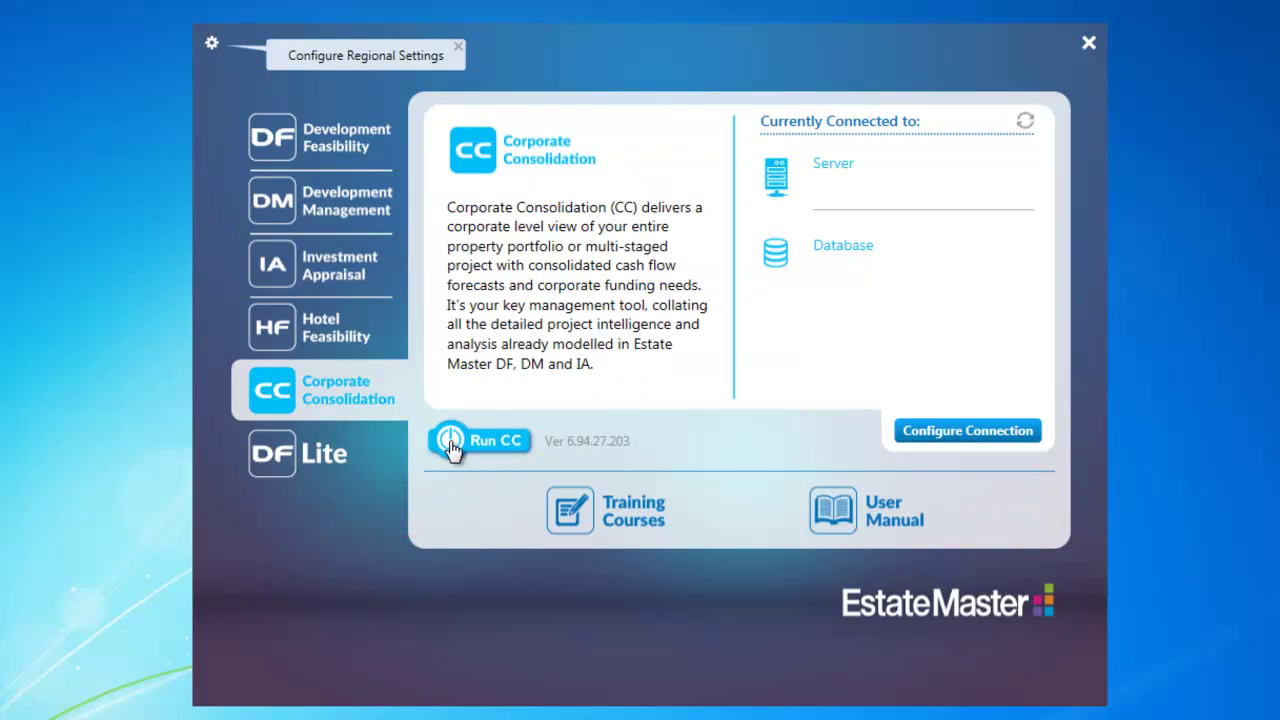
left_click(452, 445)
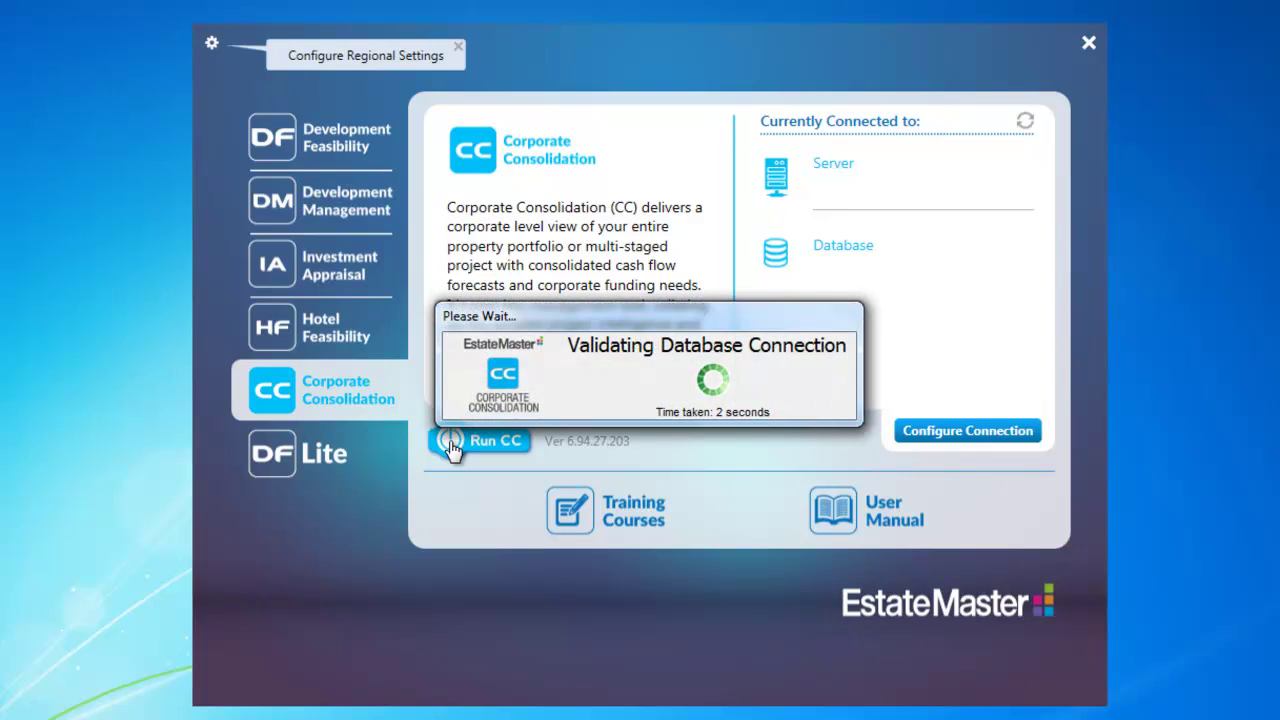